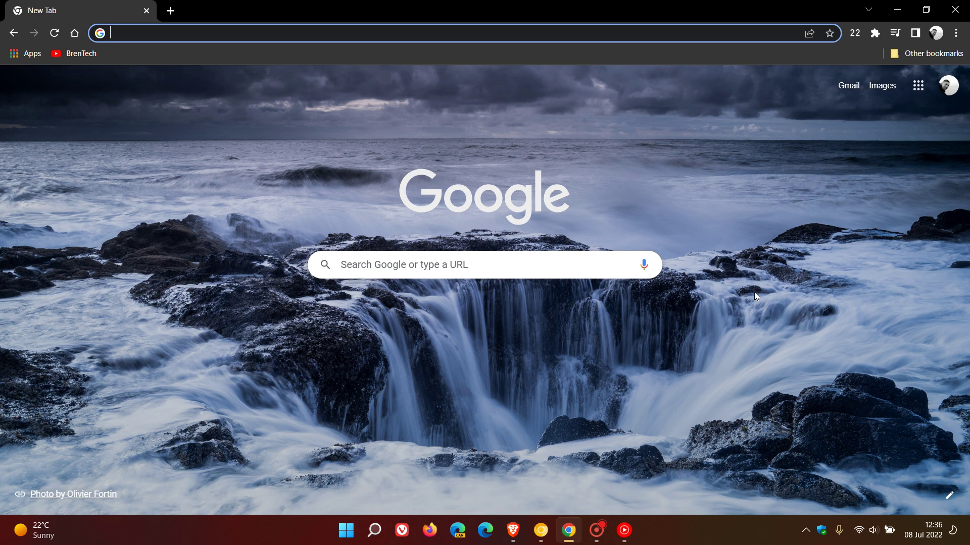
Open Passwords from the profile menu and scroll down to the saved passwords list
{"action": "left_click", "coordinate": [937, 33]}
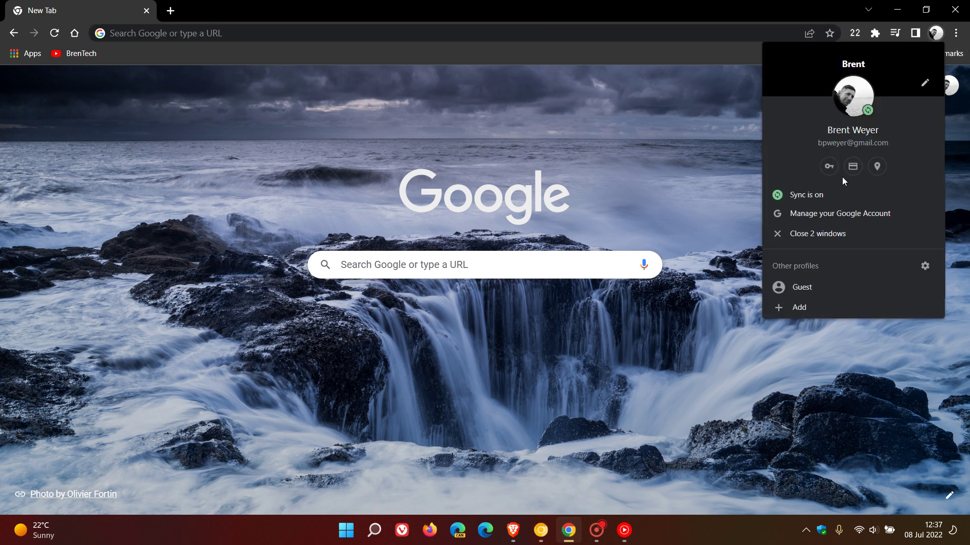
{"action": "left_click", "coordinate": [827, 172]}
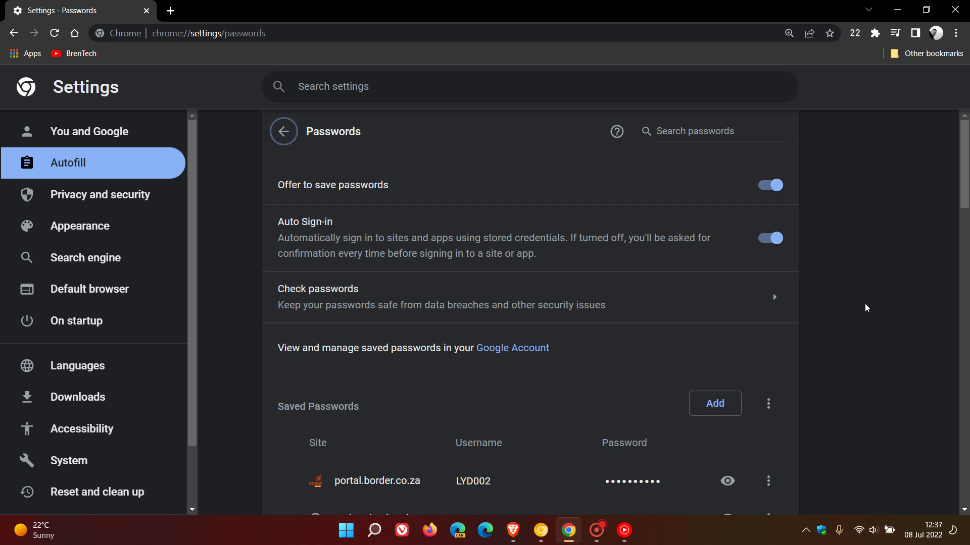
{"action": "scroll", "coordinate": [866, 308], "scroll_direction": "down", "scroll_amount": 1}
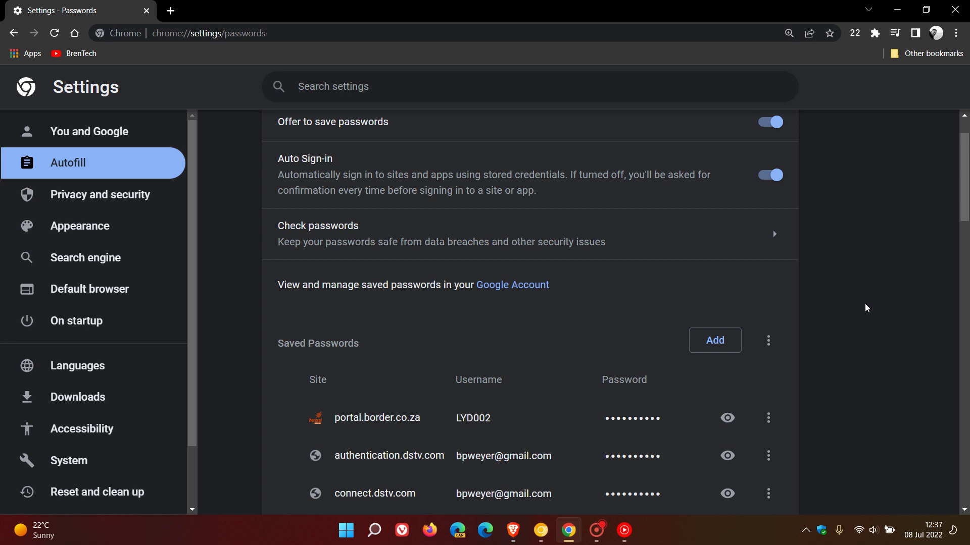
{"action": "left_click", "coordinate": [727, 418]}
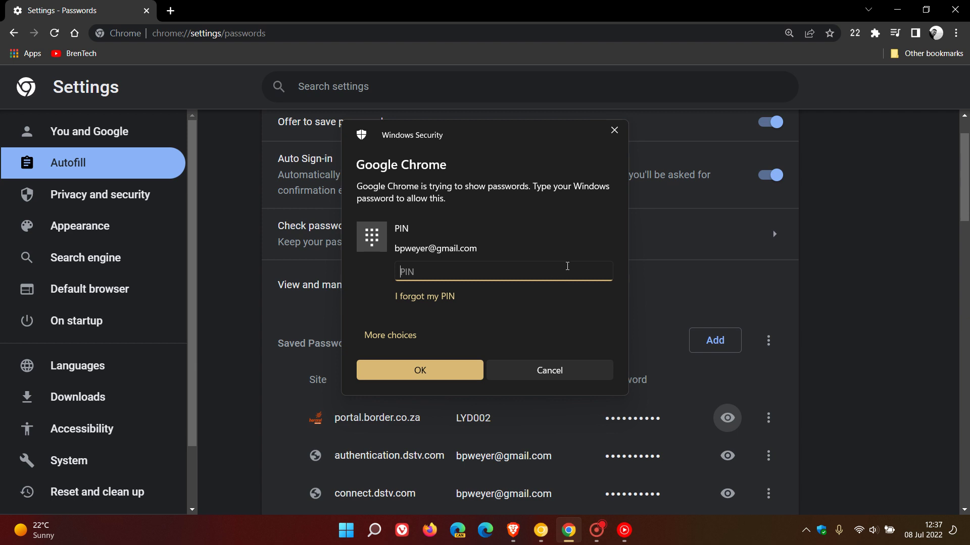
{"action": "left_click", "coordinate": [569, 372]}
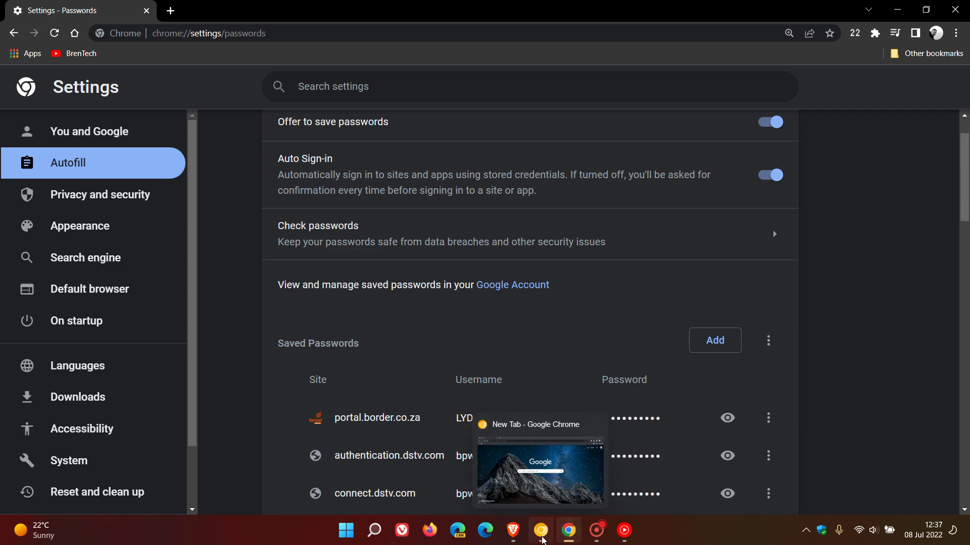
Bring the Chrome Canary window to the front from the taskbar
{"action": "left_click", "coordinate": [542, 537]}
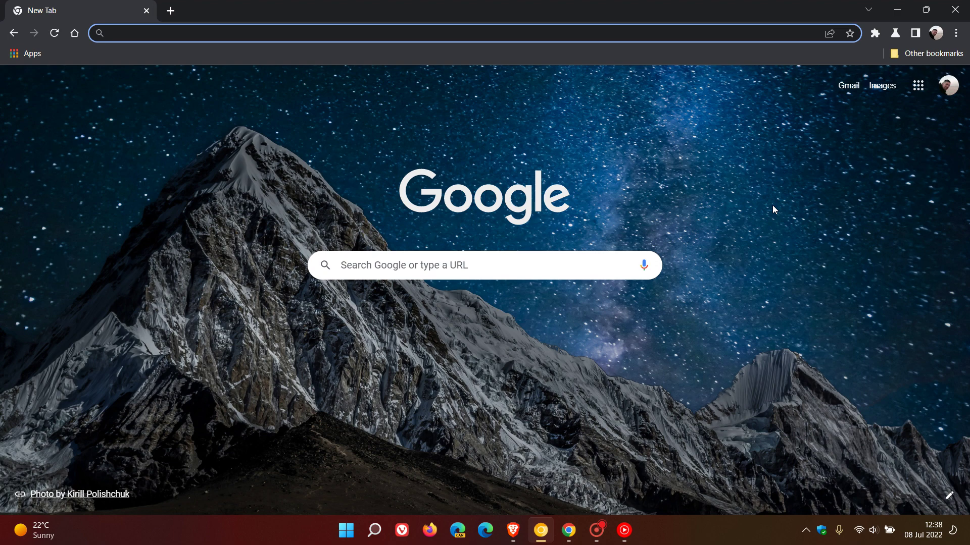
Go to chrome://flags using the address bar suggestion for 'cf'
{"action": "left_click", "coordinate": [207, 32]}
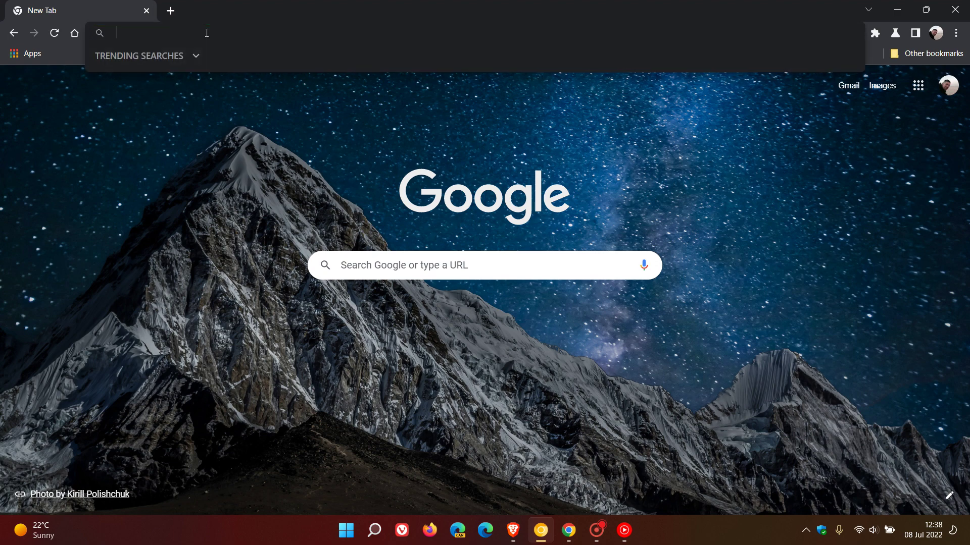
{"action": "type", "text": "cf"}
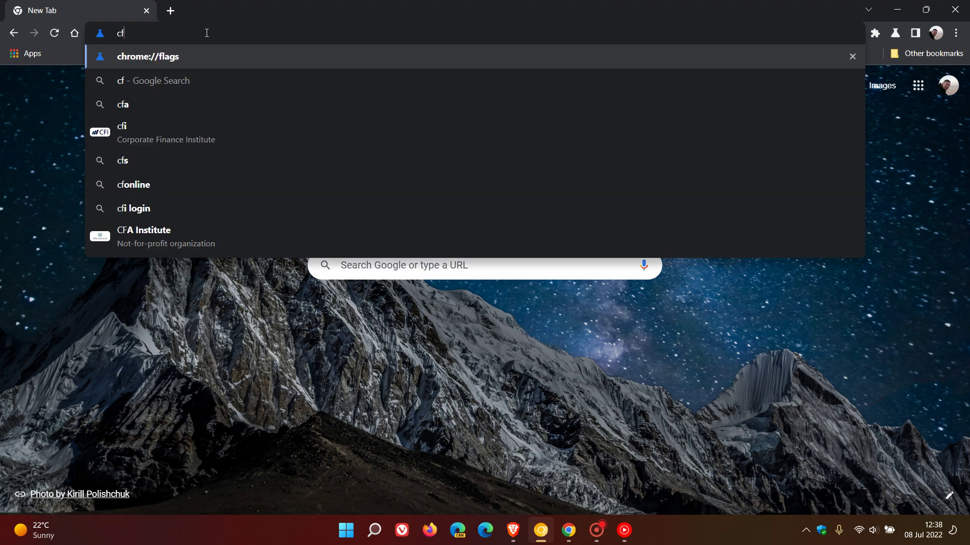
{"action": "key", "text": "Return"}
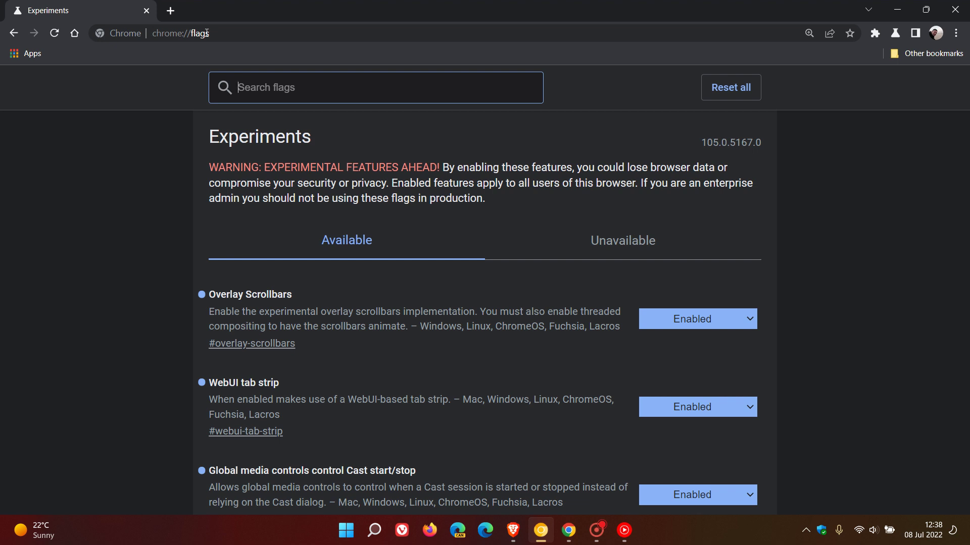
Search flags for 'bio' and set Biometric authentication in settings to Enabled
{"action": "type", "text": "b"}
{"action": "type", "text": "io"}
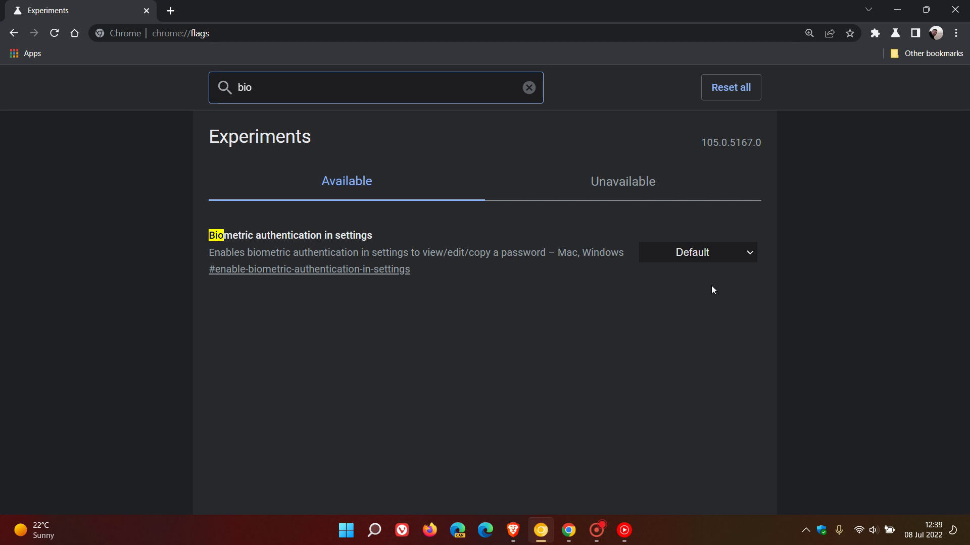
{"action": "left_click", "coordinate": [703, 257]}
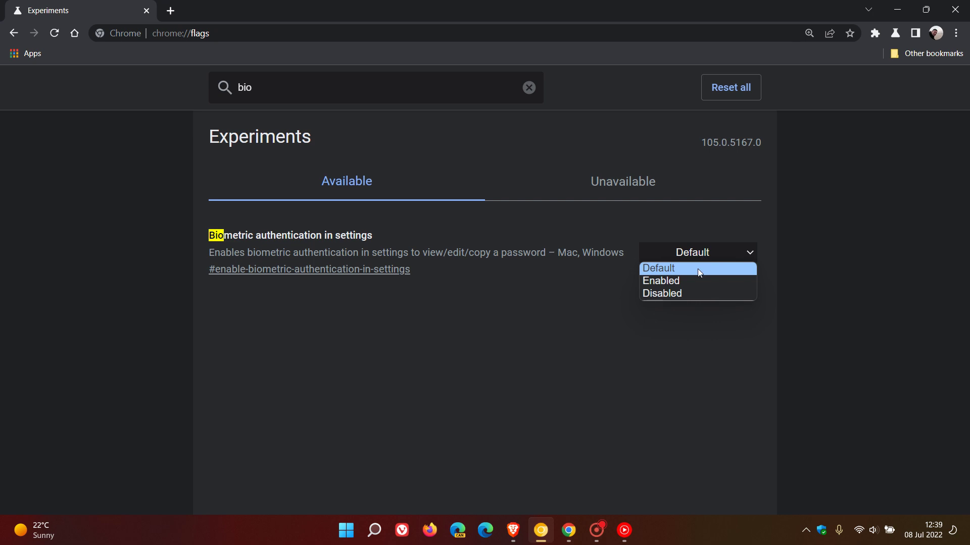
{"action": "left_click", "coordinate": [694, 282]}
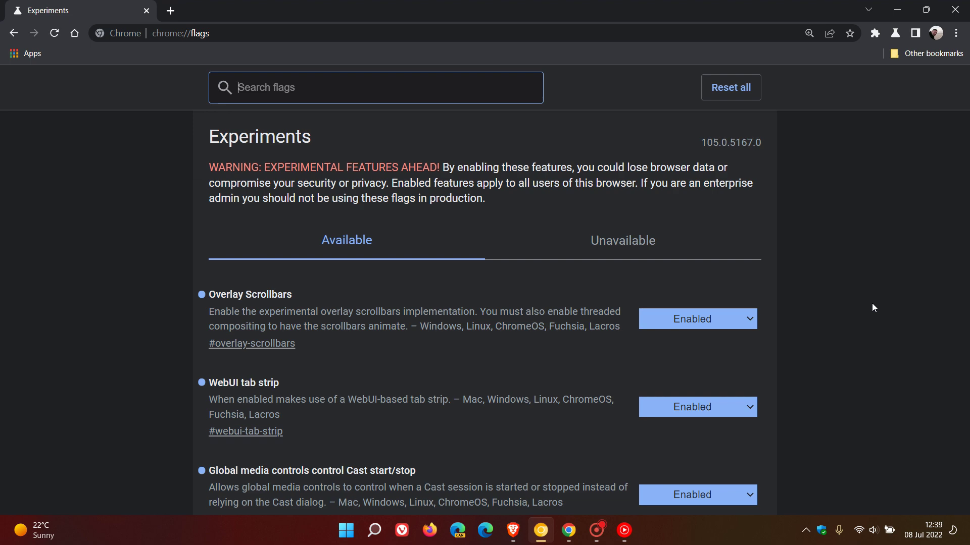
Return home and open the youtube.com saved password details via the profile menu
{"action": "left_click", "coordinate": [75, 34]}
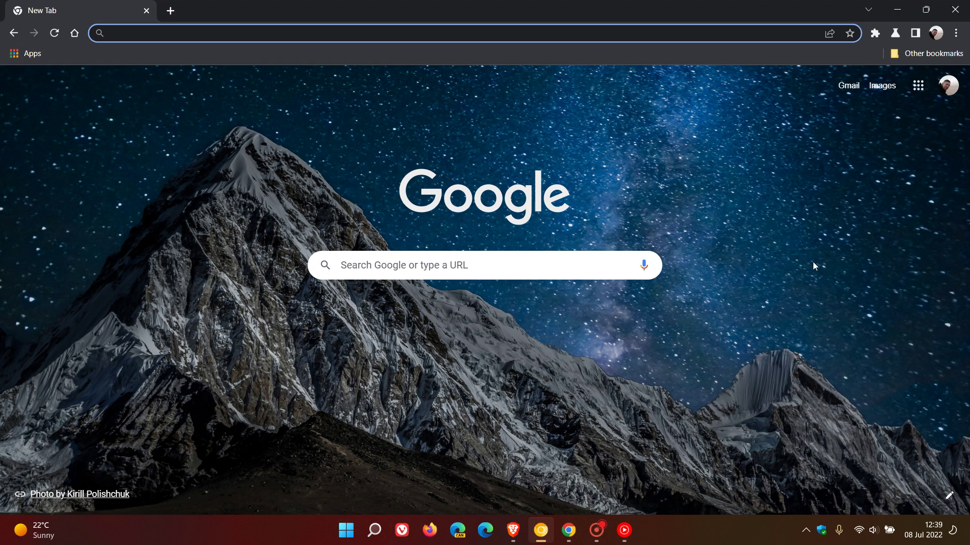
{"action": "left_click", "coordinate": [935, 34]}
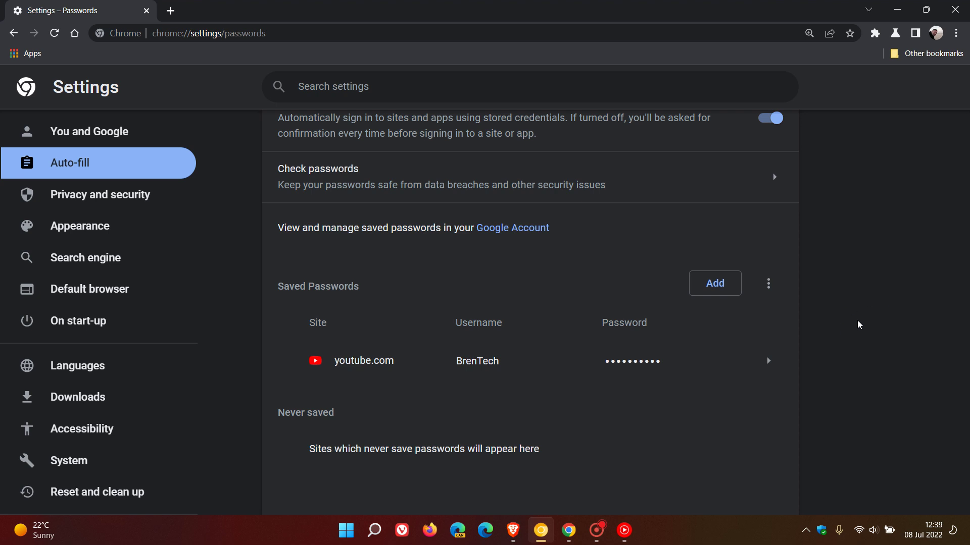
{"action": "left_click", "coordinate": [769, 365]}
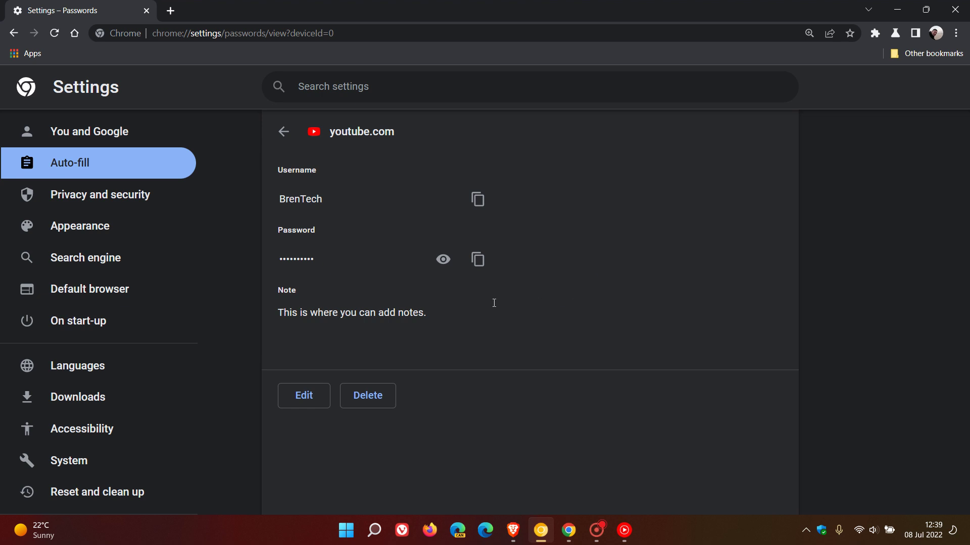
Try revealing the youtube.com password, then cancel the Windows PIN prompt
{"action": "left_click", "coordinate": [441, 265]}
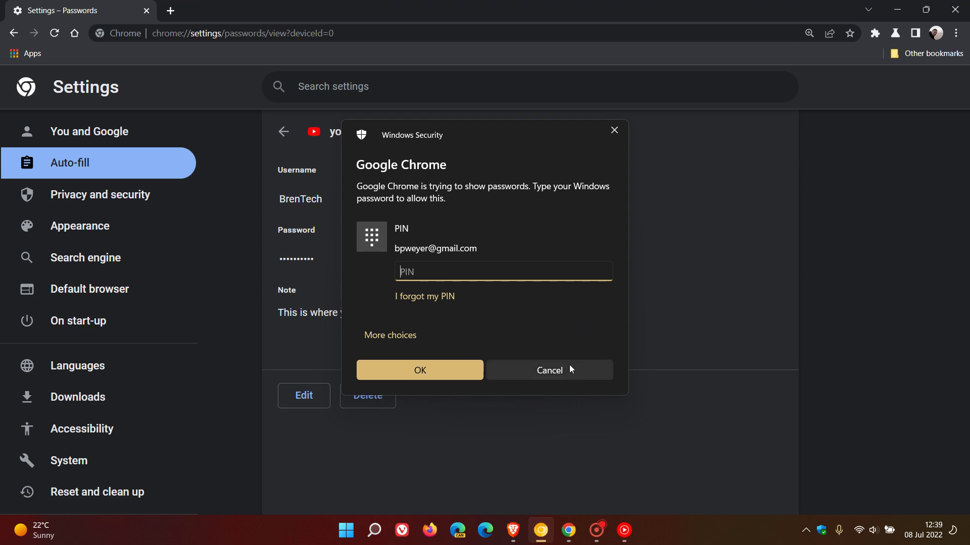
{"action": "left_click", "coordinate": [568, 377]}
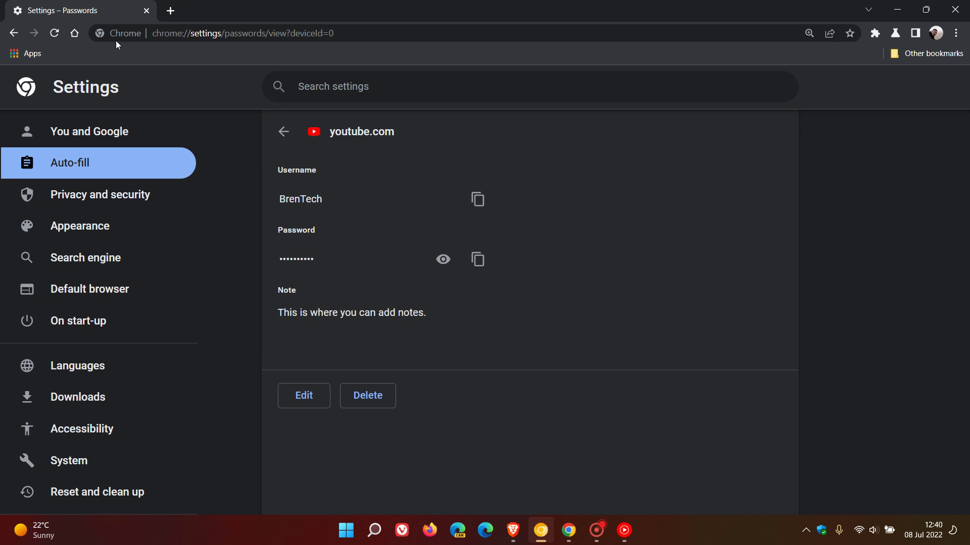
Leave the password details for the New Tab page using the Home button
{"action": "left_click", "coordinate": [74, 32]}
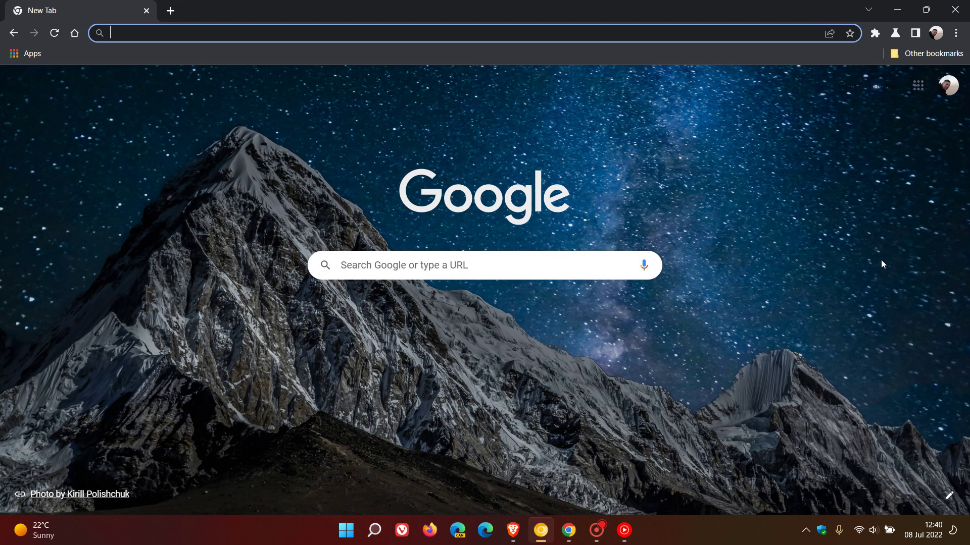